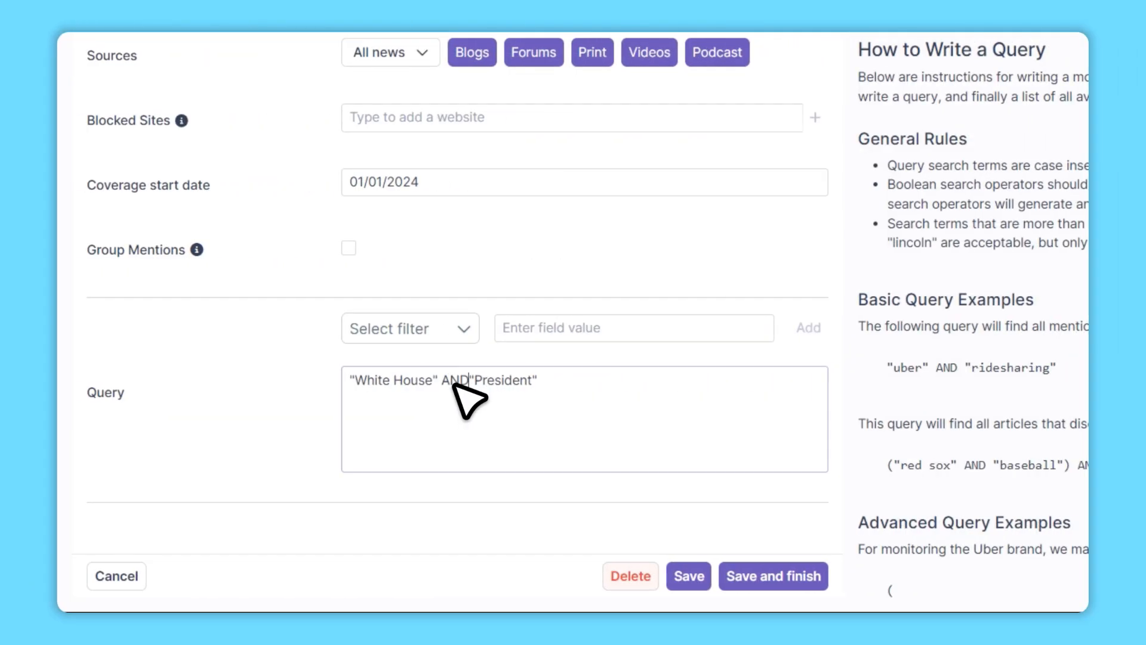
# - Change the alert query to "White House" AND NOT "President" by adding the NOT operator before "President"
pyautogui.write('NOT')
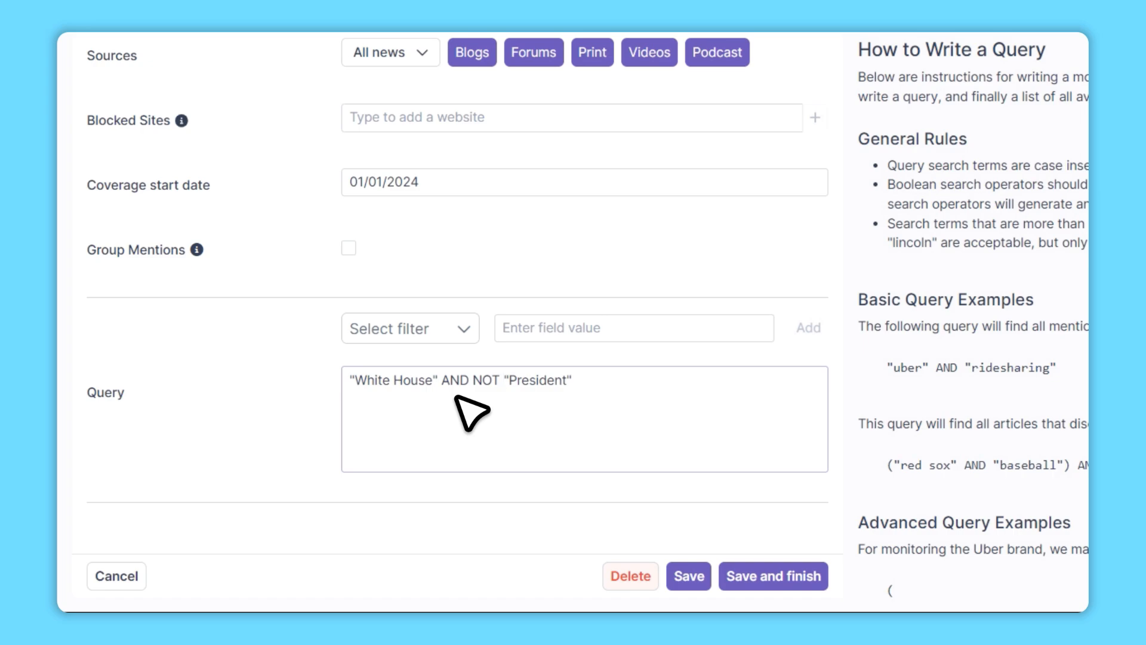
pyautogui.click(216, 479)
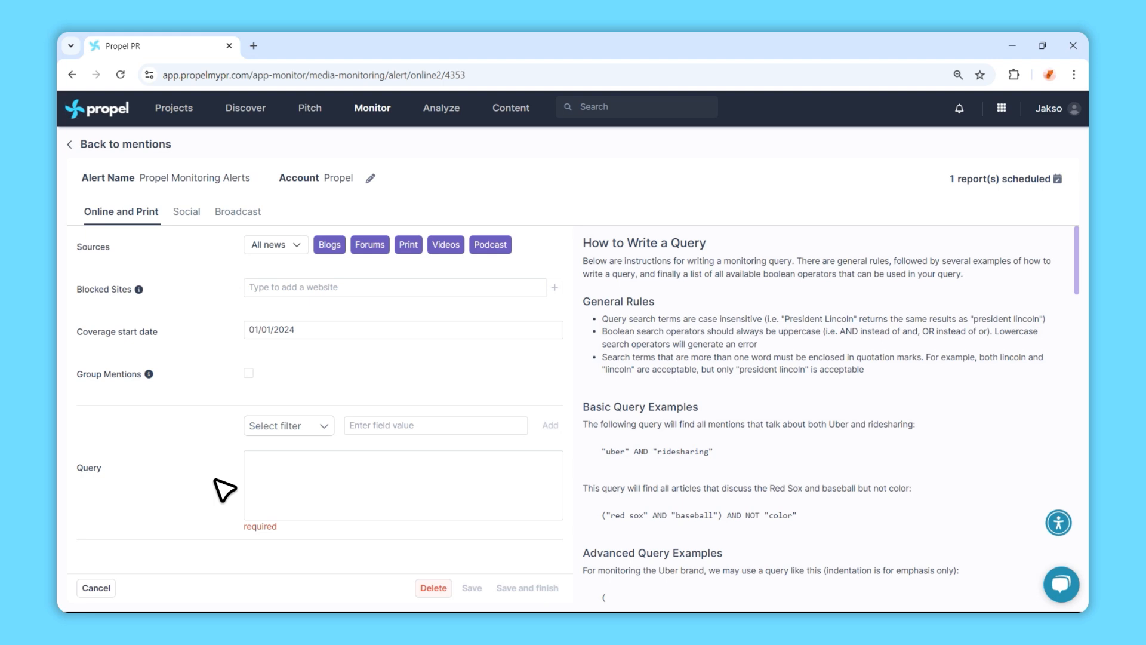
# - Enter the proximity query "Boston Celtics"~5 for the alert, save and finish it, and browse the resulting mentions
pyautogui.click(273, 460)
pyautogui.write('"Boston Celtics"~5')
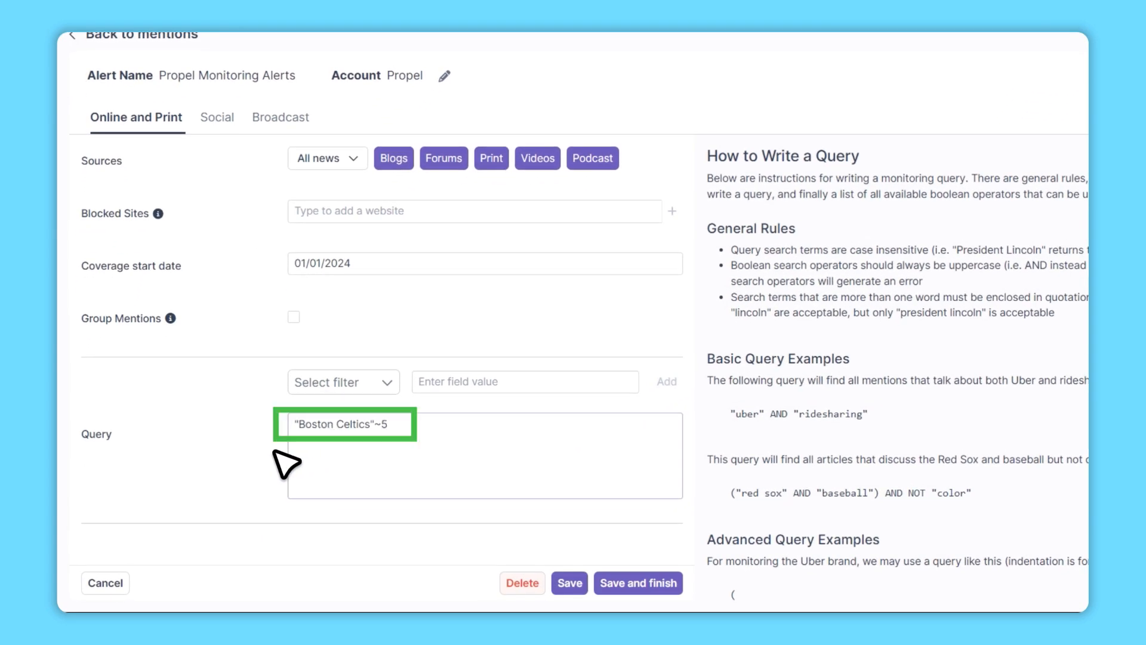
pyautogui.click(634, 584)
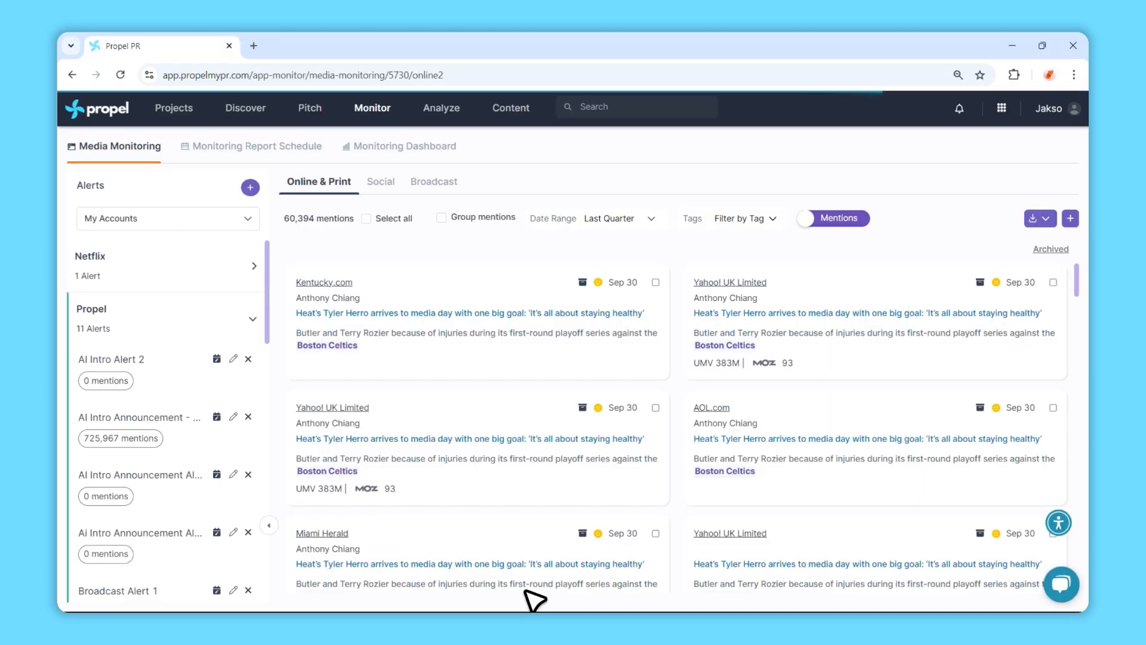
pyautogui.scroll(-5, 534, 599)
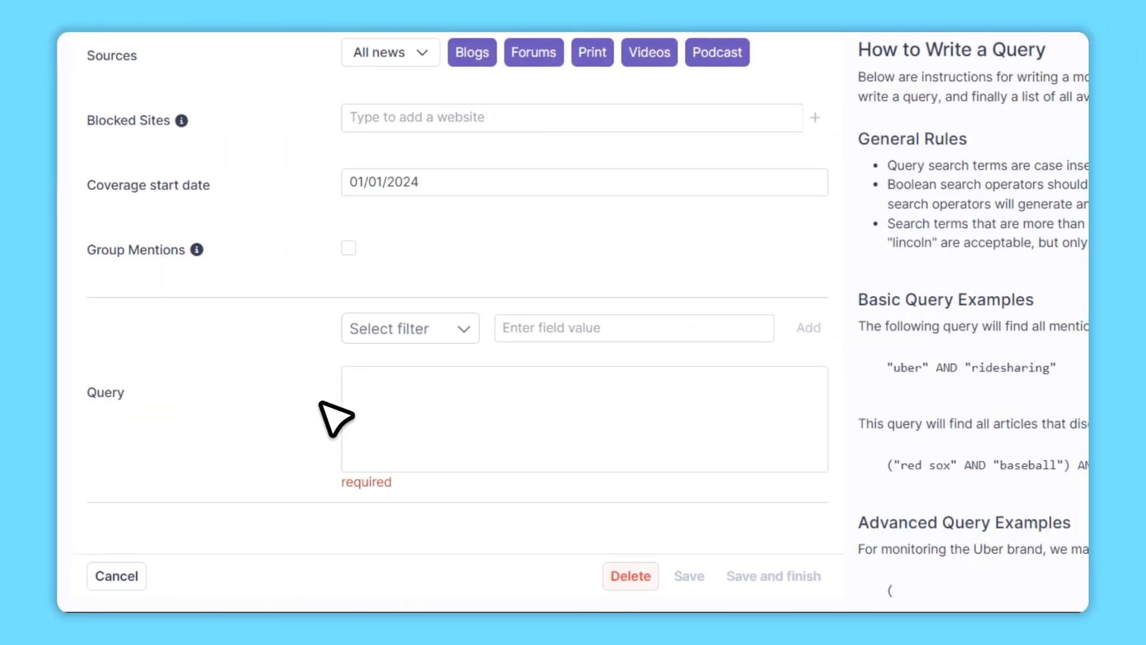
# - Enter the wildcard query "physio*" for the alert, save and finish it, and browse the resulting mentions
pyautogui.click(741, 397)
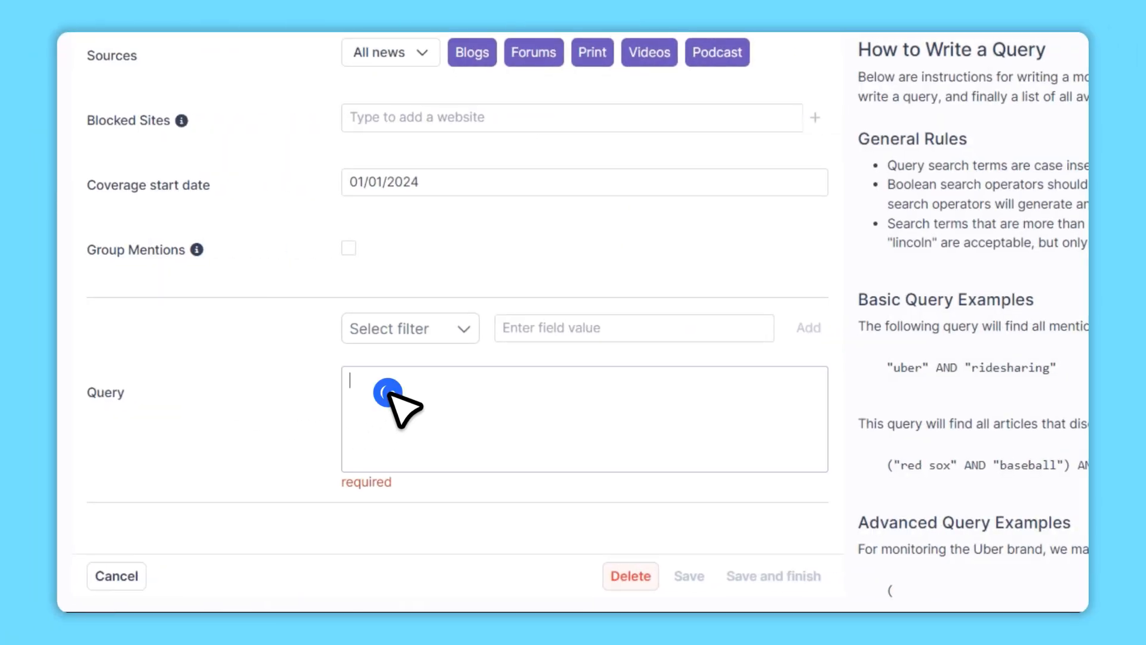
pyautogui.write('"physio*"')
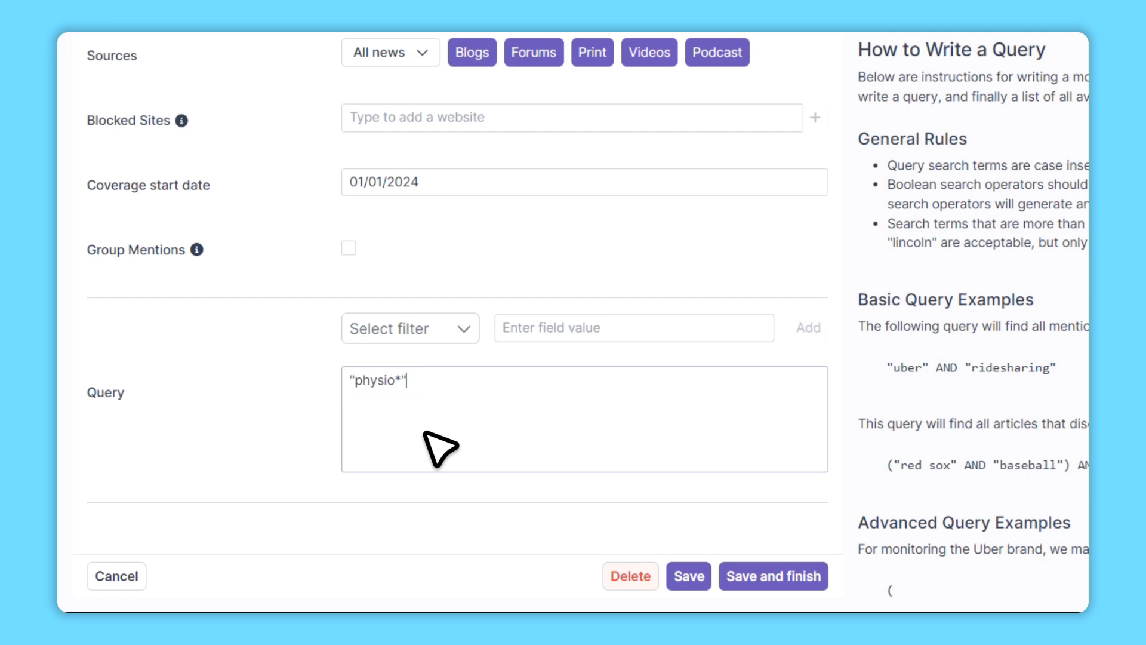
pyautogui.click(766, 576)
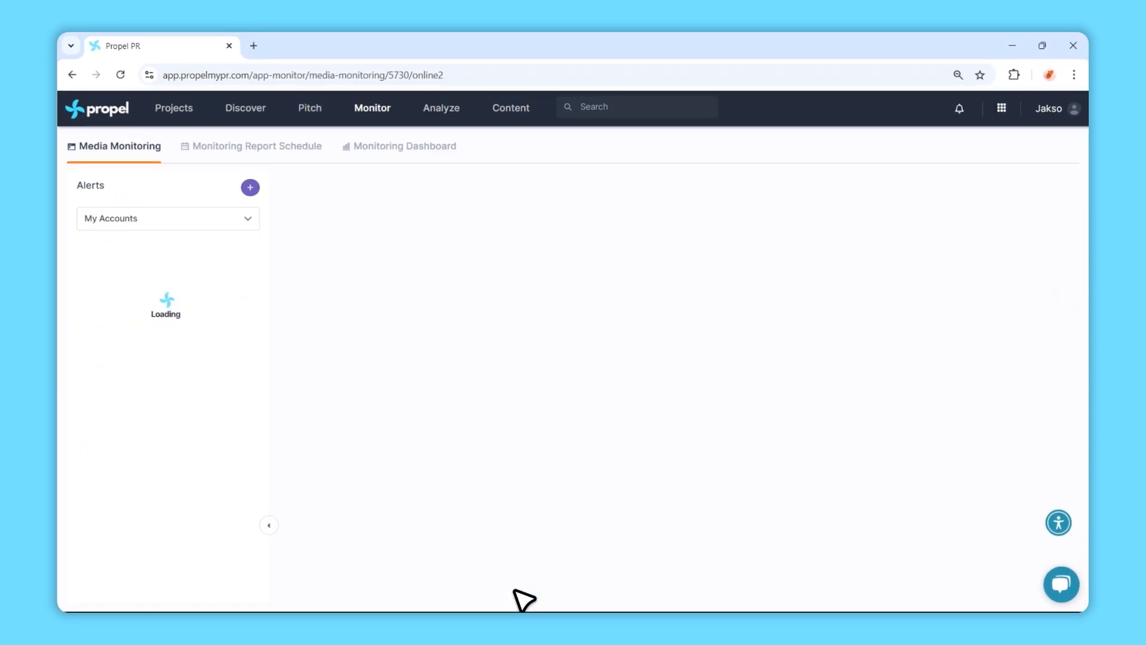
pyautogui.scroll(-5, 533, 506)
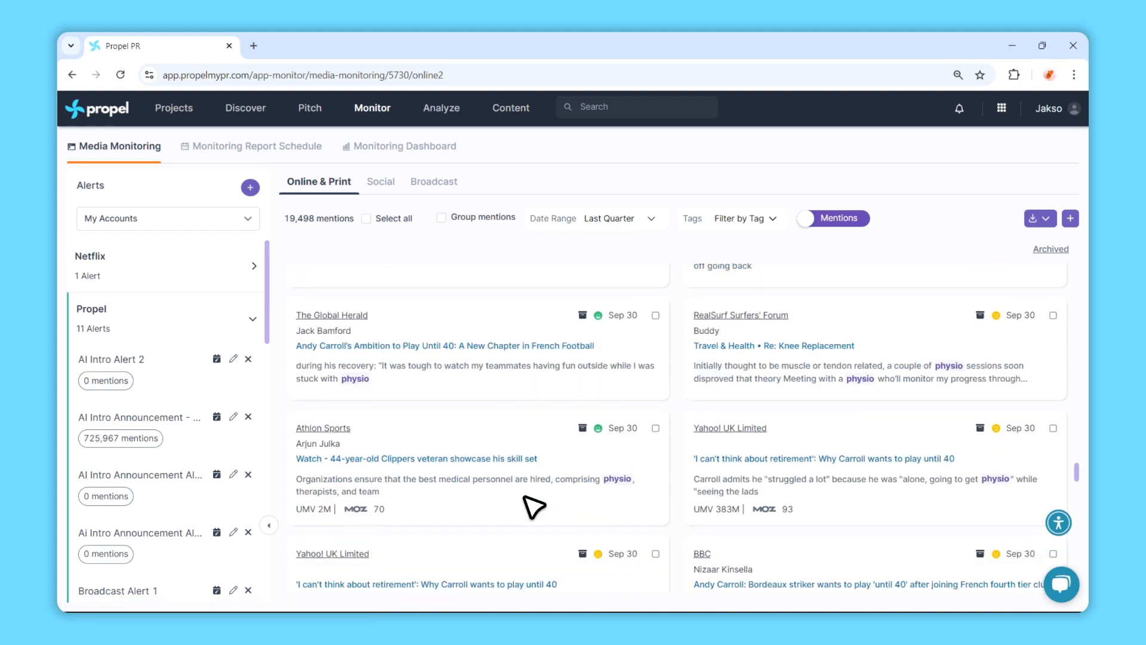
pyautogui.scroll(-5, 533, 506)
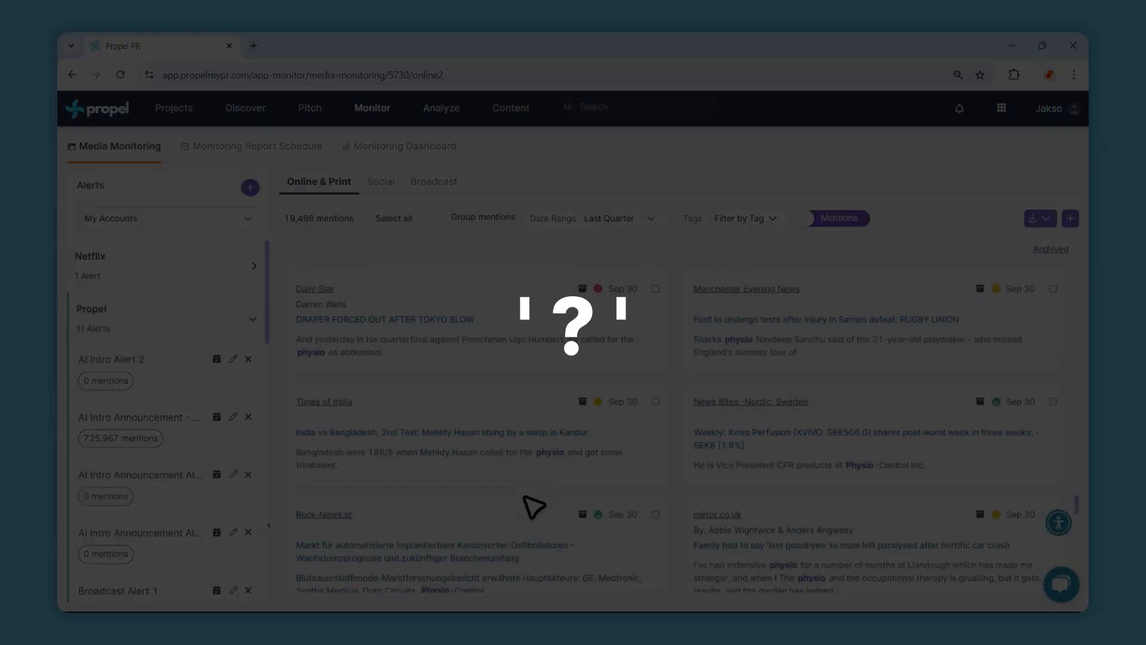
pyautogui.scroll(-5, 533, 506)
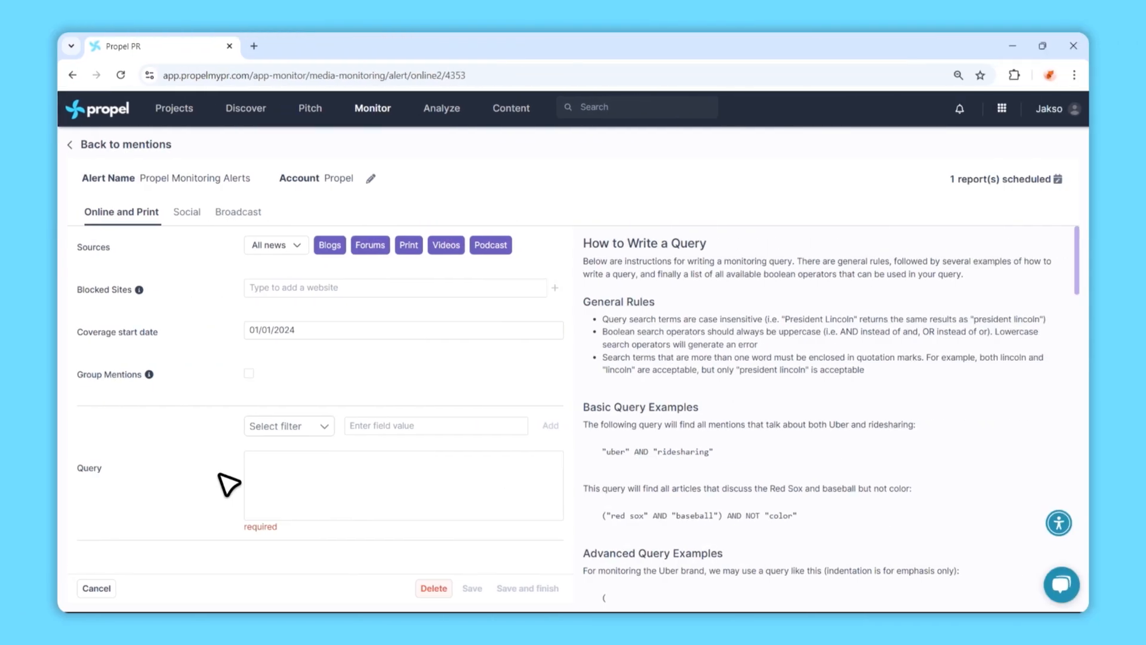
# - Enter the grouped query "Michael Jordan" AND (Bulls OR Wizards), save and finish the alert, and look through its mentions
pyautogui.click(278, 475)
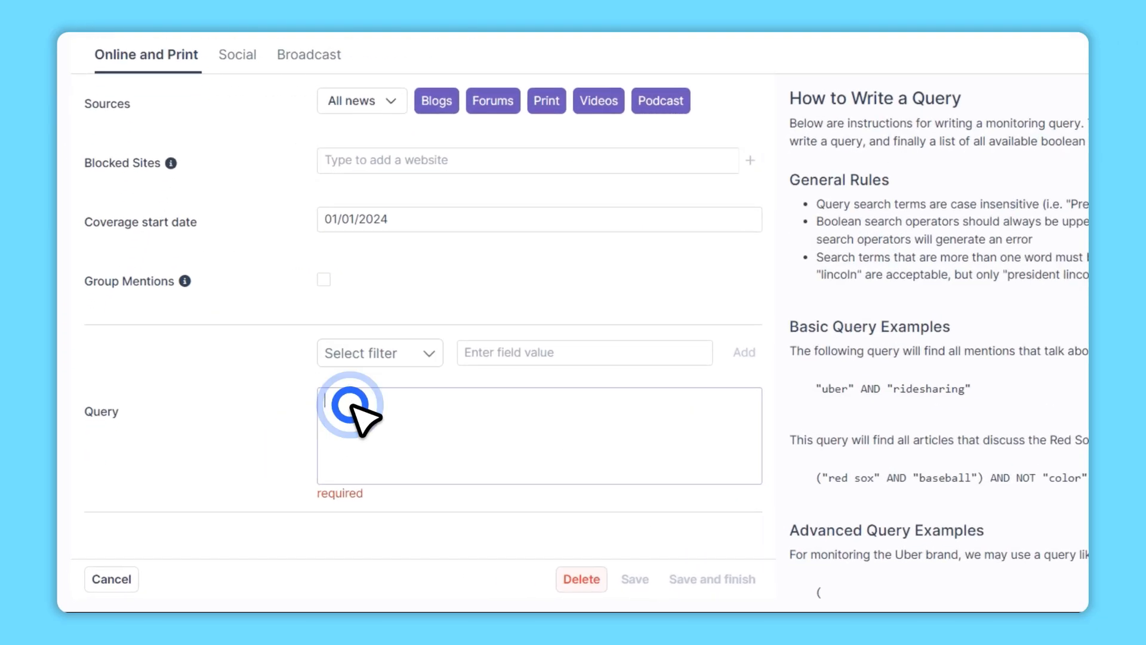
pyautogui.write('"Michael Jordan" AND (Bulls OR Wizards)')
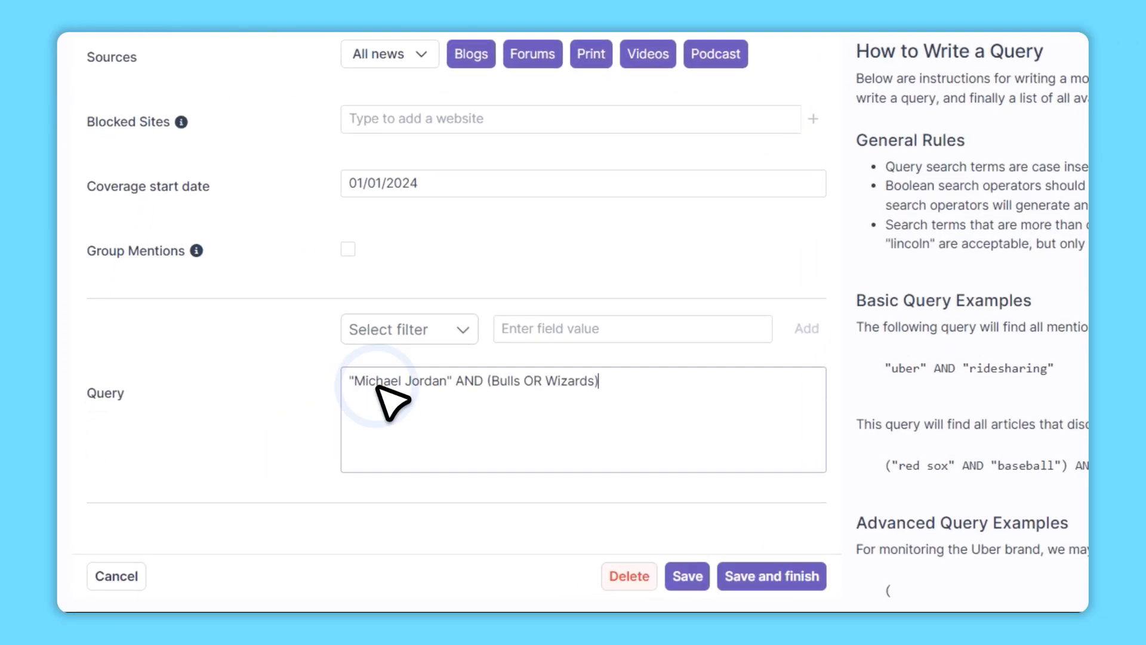
pyautogui.click(770, 575)
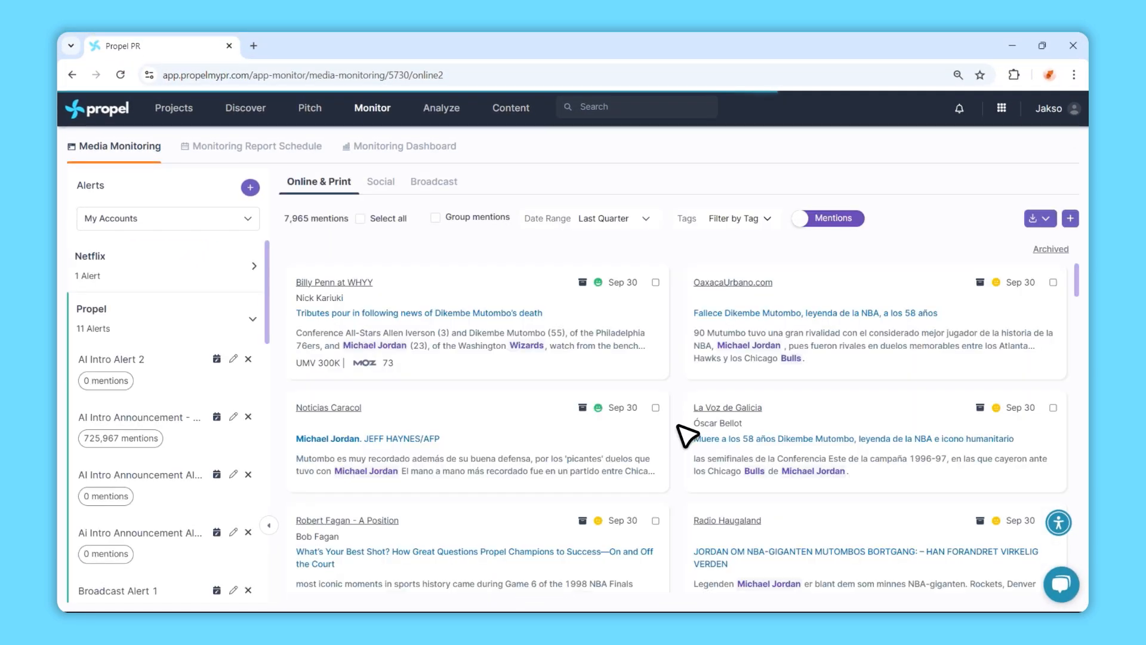
pyautogui.scroll(-1, 687, 434)
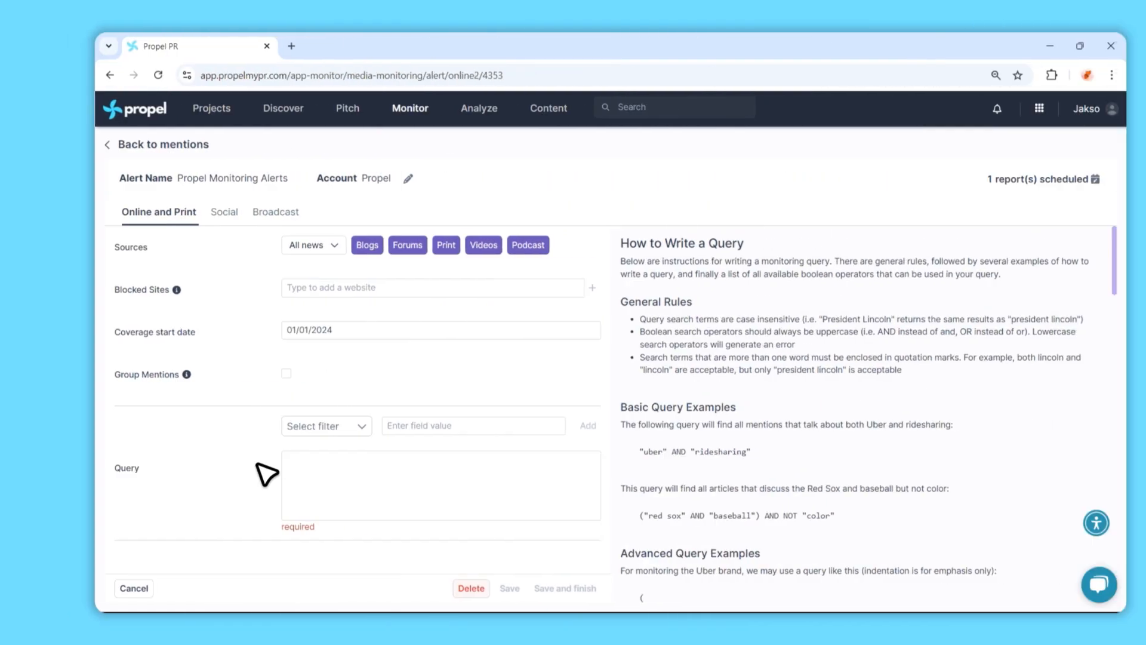
# - Restrict the alert to one website with the query sourceDomain:"whitehouse.gov", and save and finish it
pyautogui.click(355, 465)
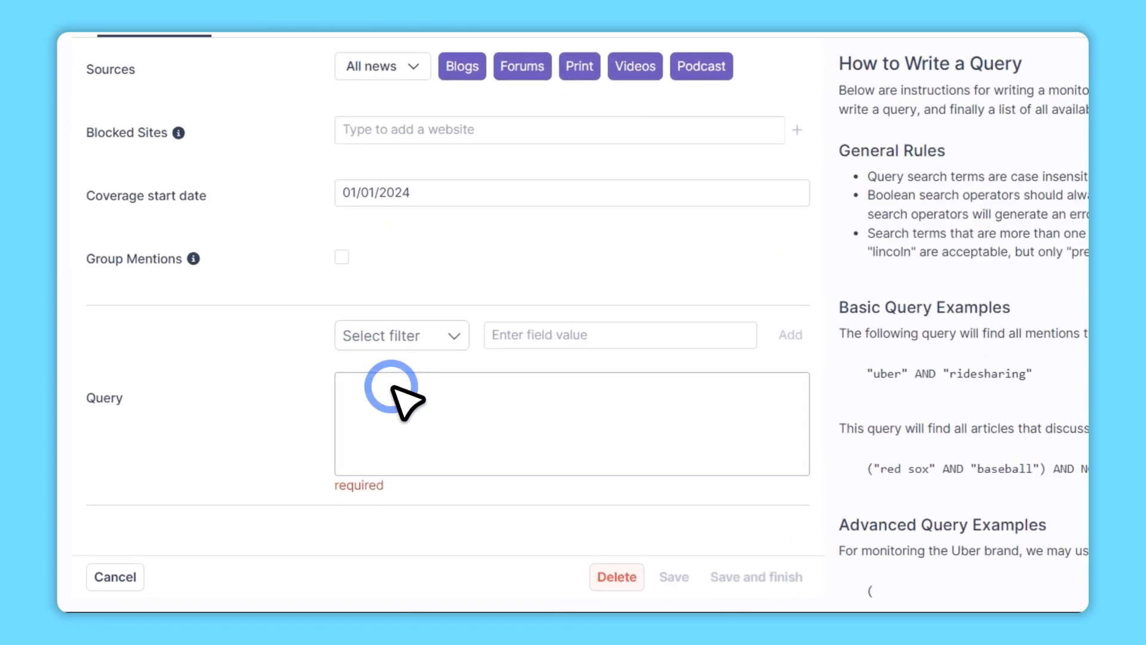
pyautogui.write('sourceDomain:"whitehouse.gov"')
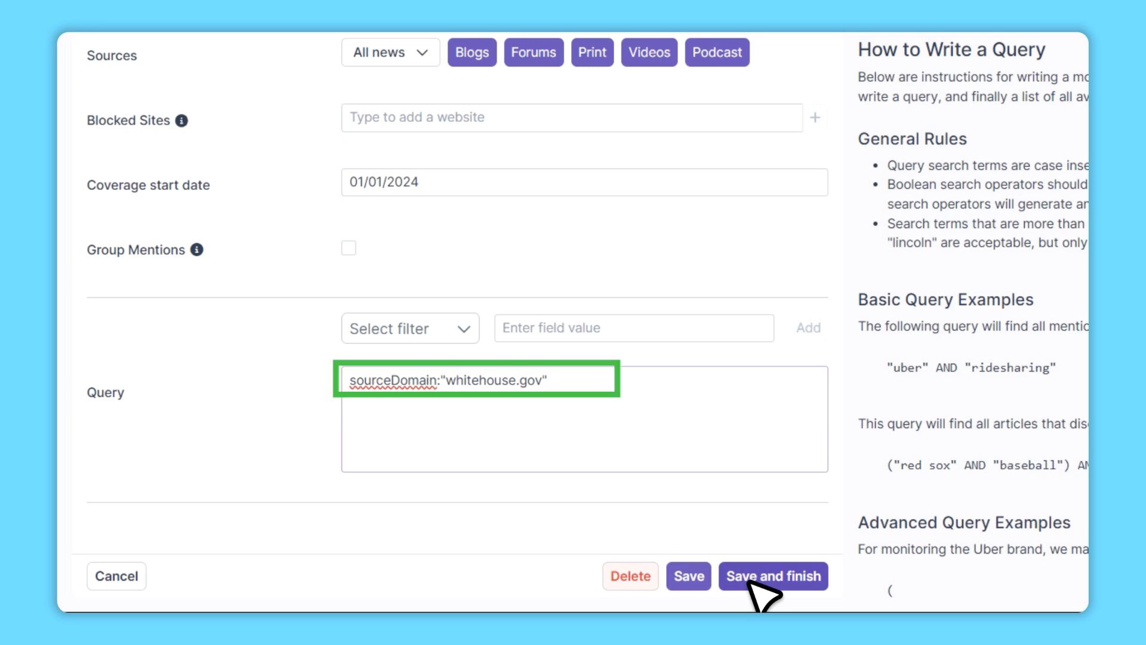
pyautogui.click(755, 588)
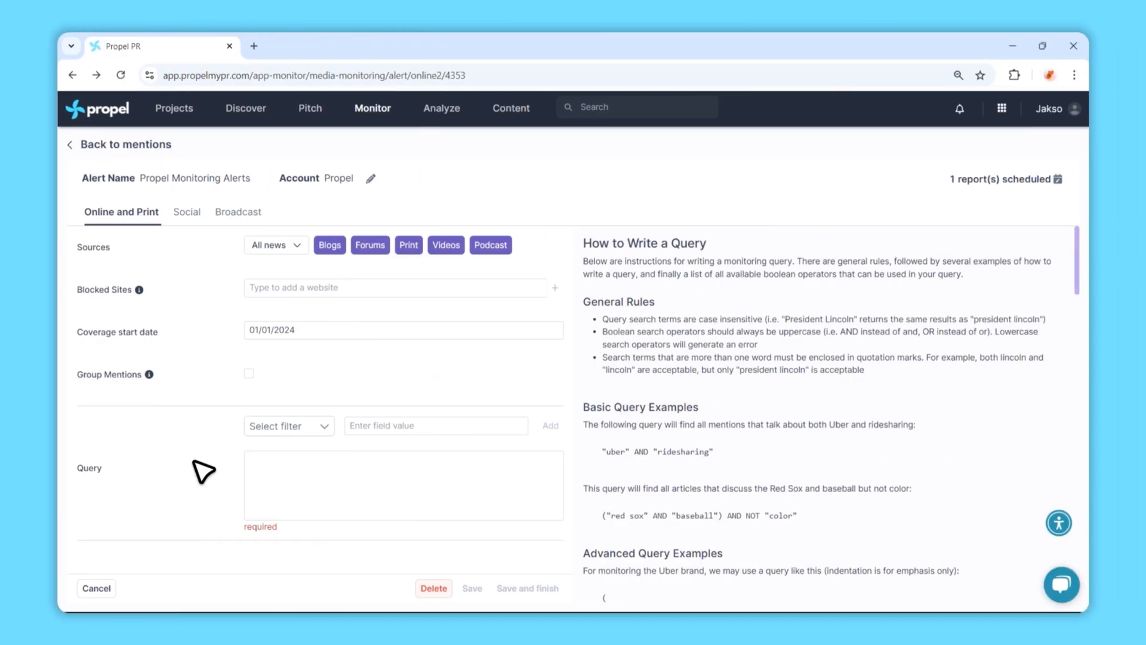
# - Enter the query "public relations" AND sourceLocationCountry:"United States" for the alert, and save and finish it
pyautogui.click(277, 472)
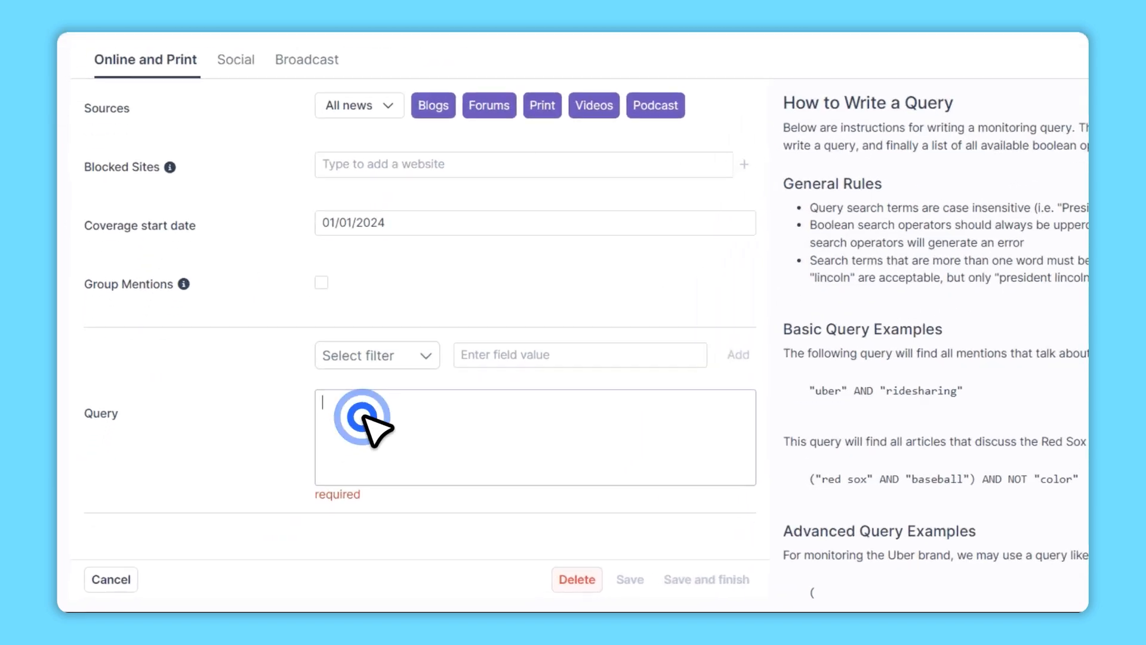
pyautogui.write('"public relations" AND sourceLocationCountry:"United States"')
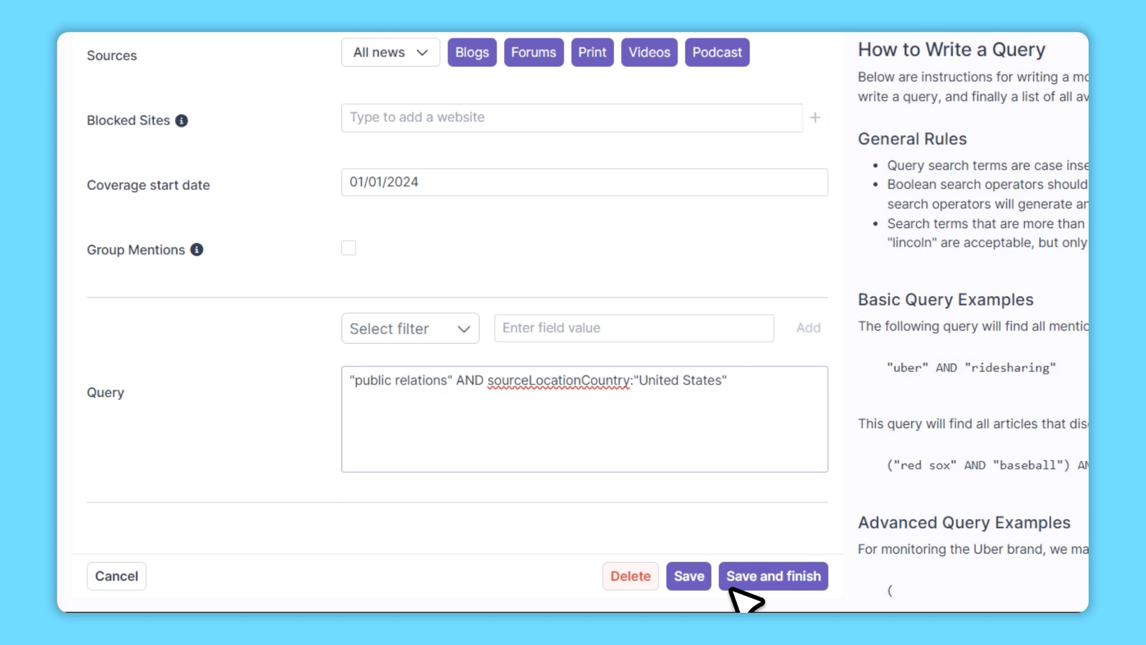
pyautogui.click(740, 581)
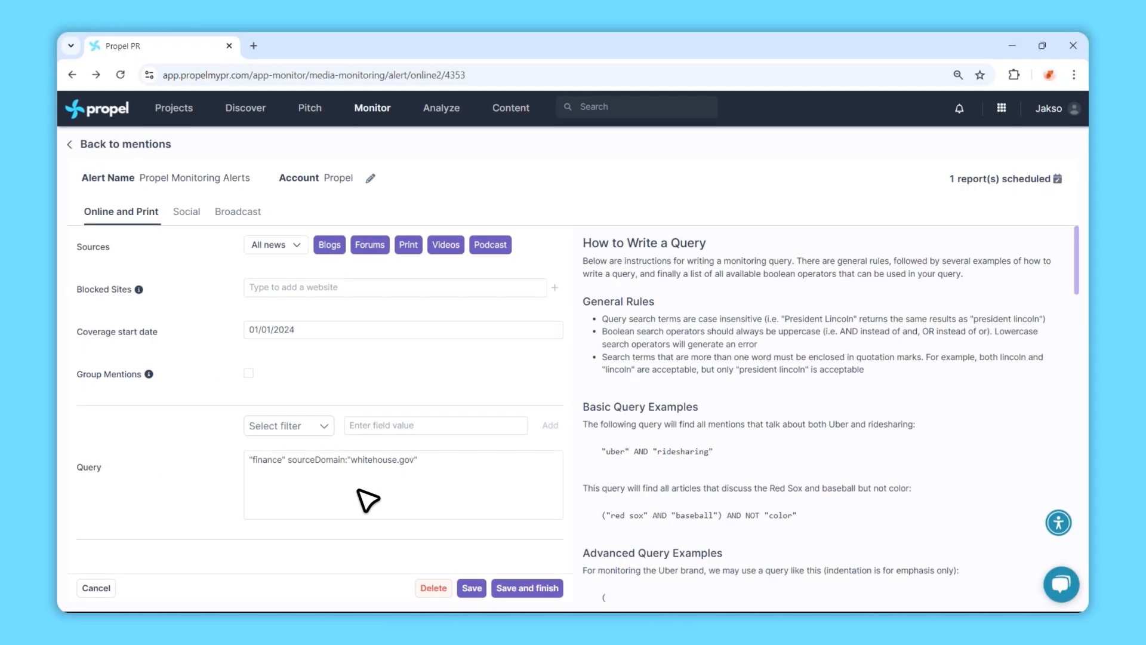
# - Read through the query-writing guide, examining the advanced query examples and the list of Boolean operators
pyautogui.scroll(-10, 686, 440)
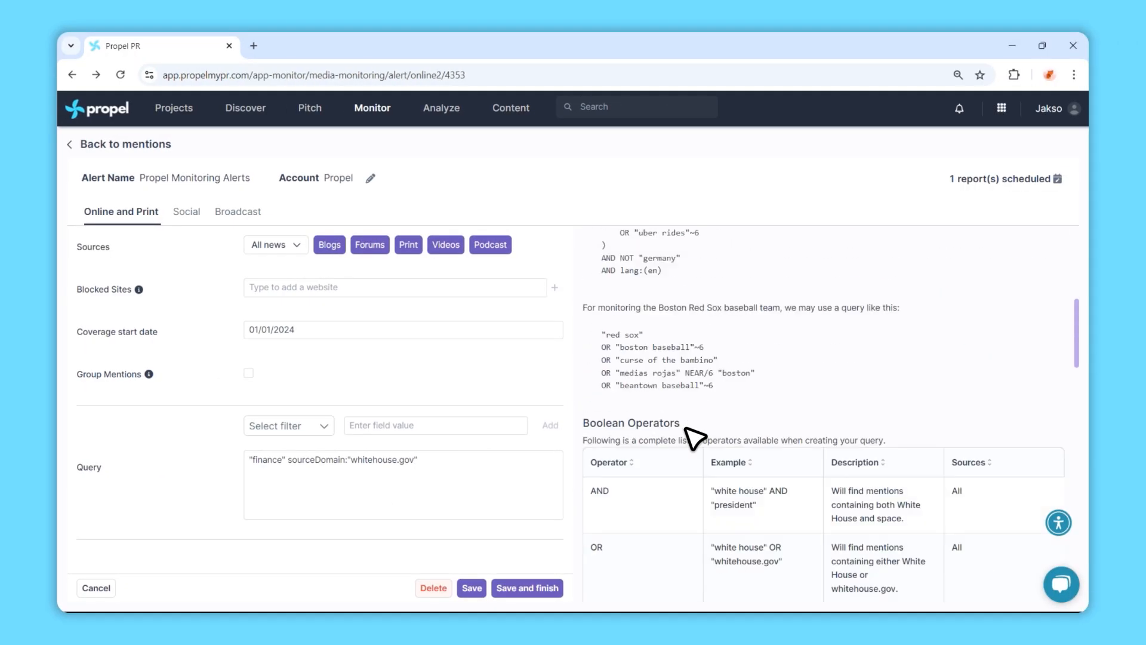
pyautogui.scroll(-12, 694, 439)
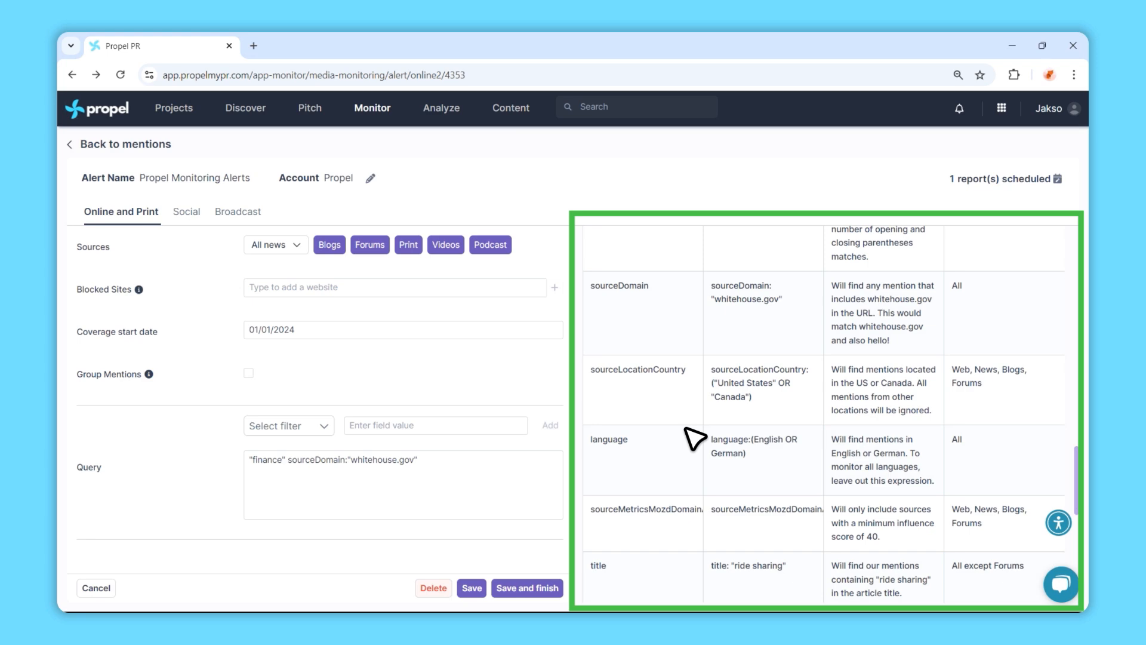
pyautogui.scroll(-9, 694, 440)
pyautogui.scroll(6, 694, 440)
pyautogui.scroll(10, 694, 440)
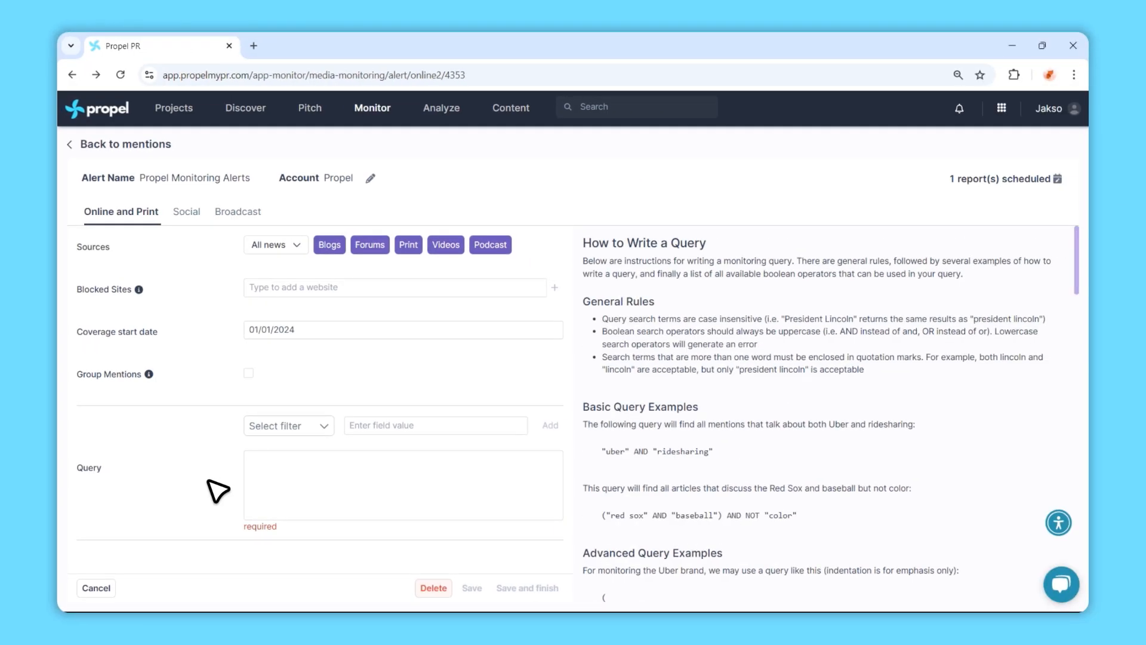
# - Enter the basic query "uber" AND "ridesharing" for the alert, and save and finish it
pyautogui.click(276, 479)
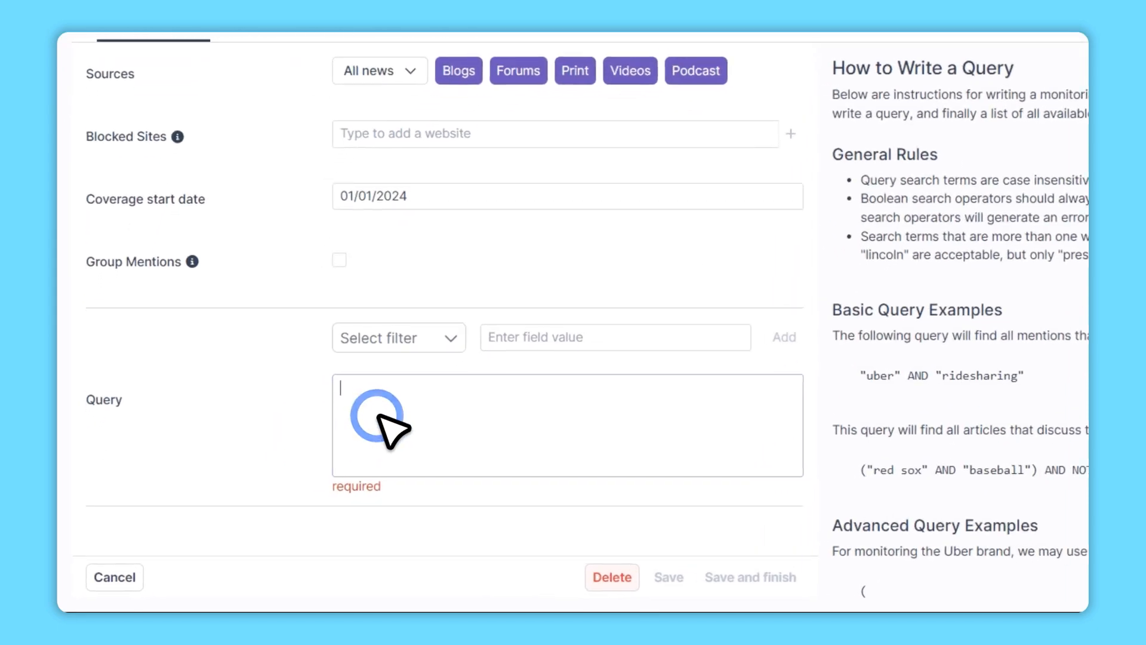
pyautogui.write('"uber" AND "ridesharing"')
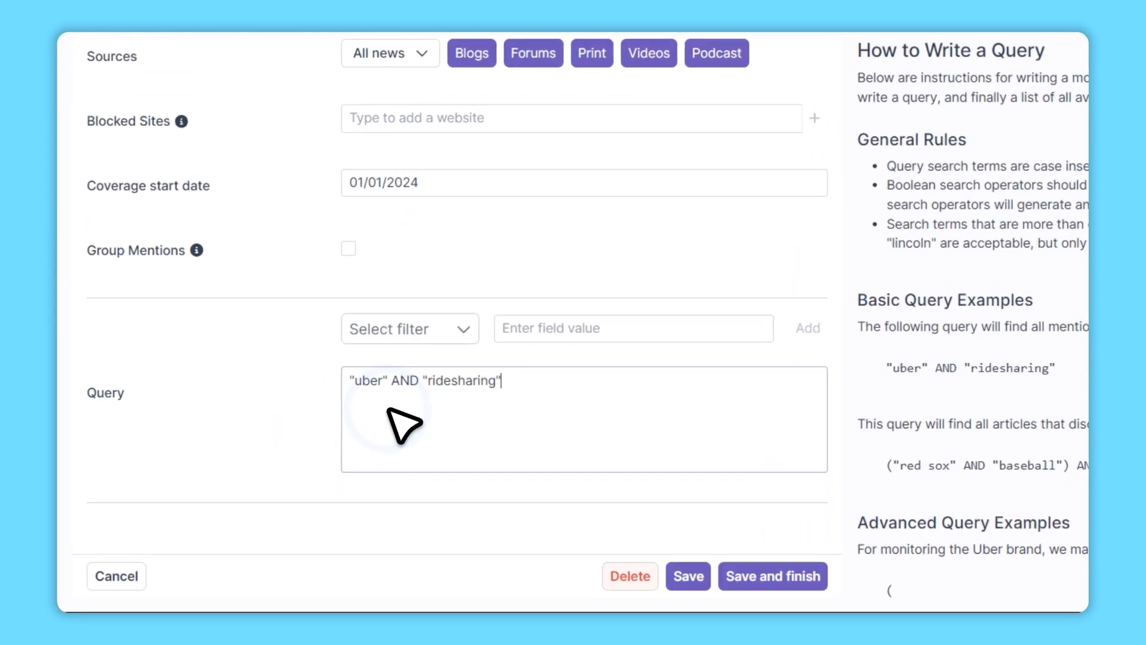
pyautogui.click(740, 578)
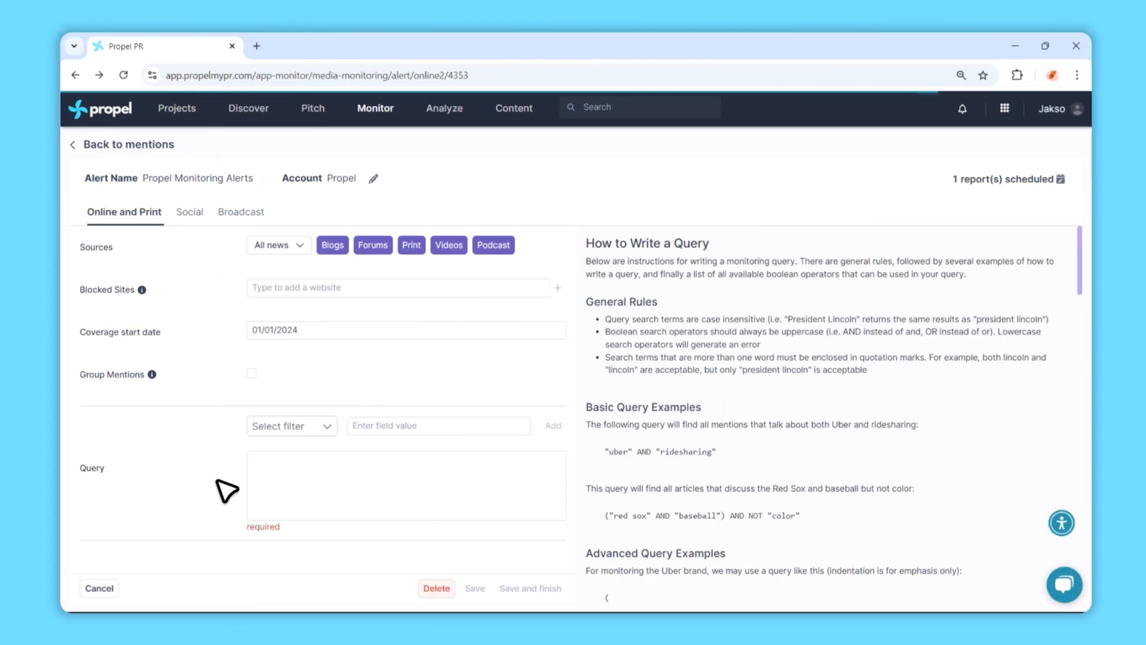
# - Enter the query ("red sox" AND "baseball") AND NOT "color" for the alert, and save and finish it
pyautogui.click(279, 462)
pyautogui.write('("red sox" AND "baseball") AND NOT "color"')
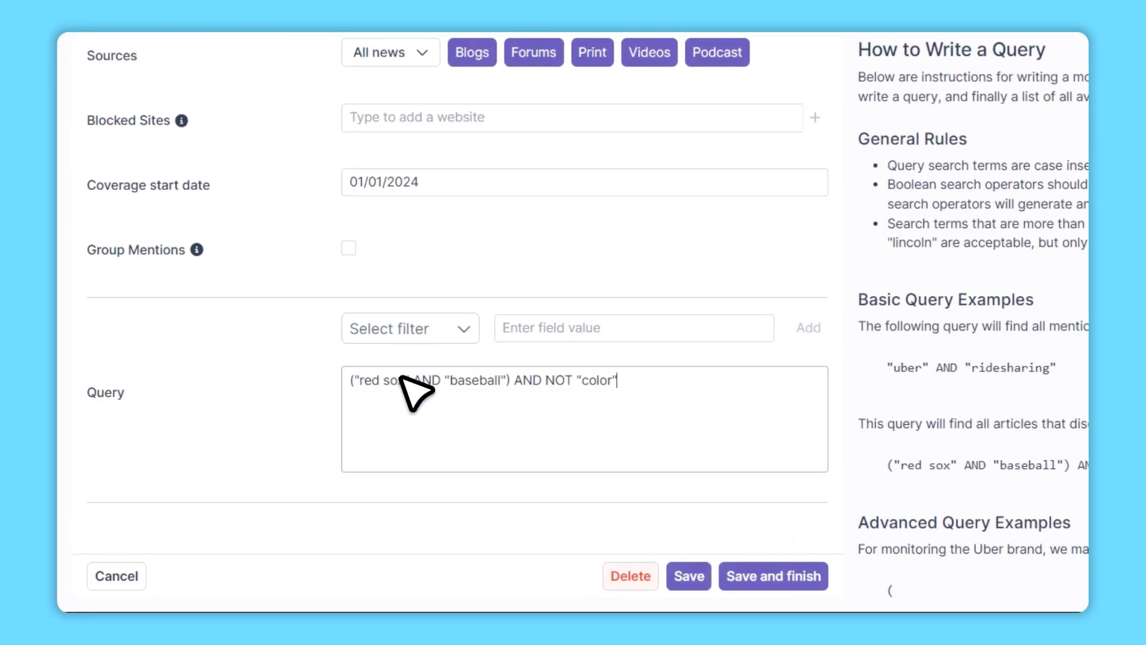
pyautogui.click(740, 568)
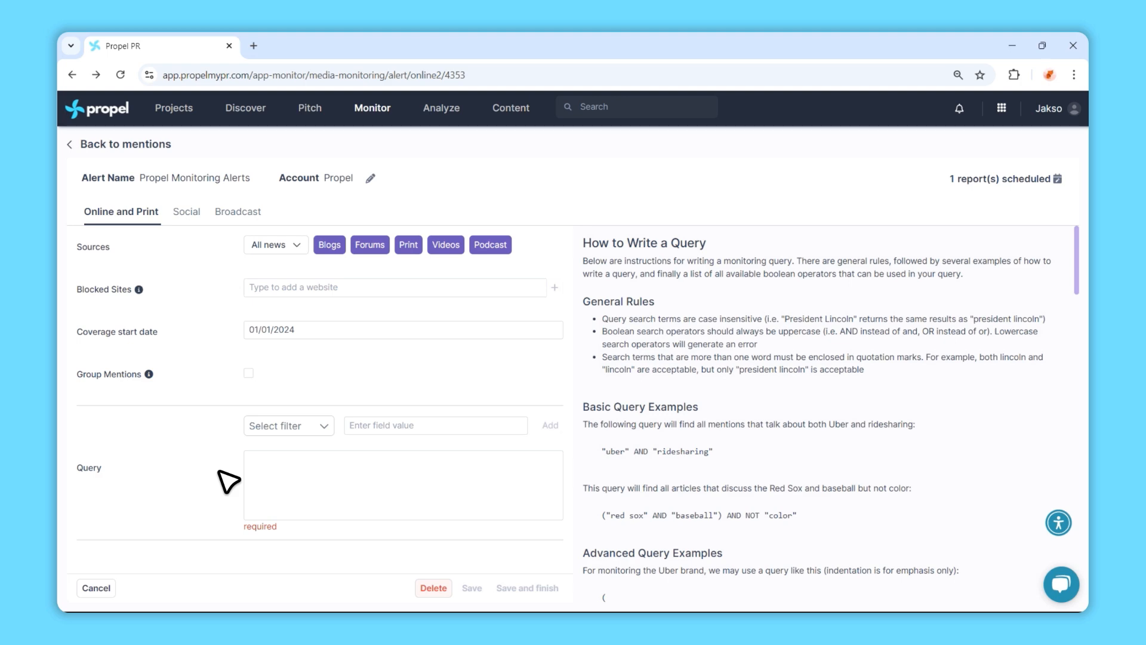
# - Save the alert query (("uber" AND ("eats" OR "ridesharing" OR "drivers")) OR ("uber" AND url:"uber.com") OR "uber rides"~6) AND NOT "germany" AND lang:(en) and browse its mentions
pyautogui.click(272, 464)
pyautogui.write('(("uber" AND ("eats" OR "ridesharing" OR "drivers")) OR ("uber" AND url:"uber.com") OR "uber rides"~6) AND NOT "germany" AND lang:(en)')
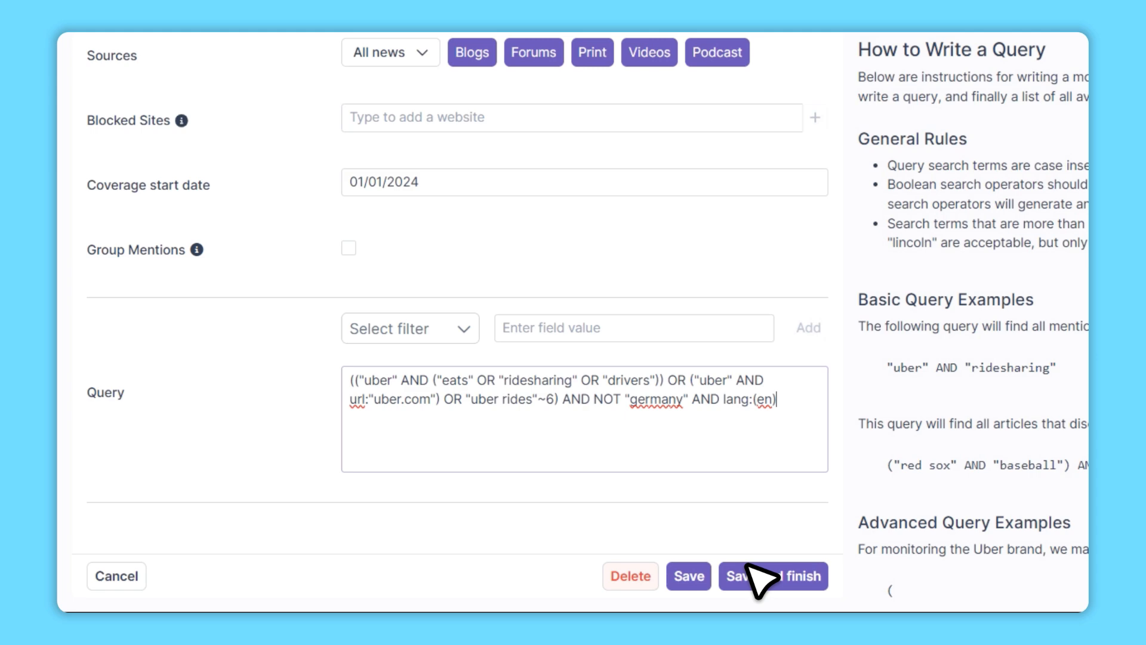
pyautogui.click(749, 573)
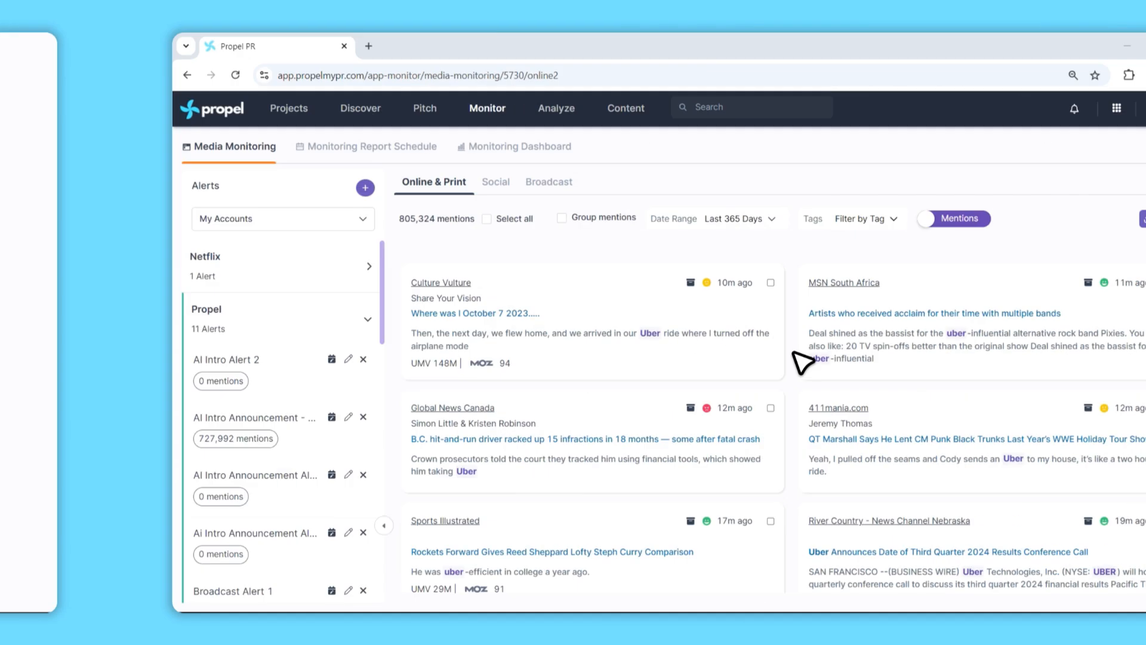
pyautogui.scroll(-2, 684, 358)
pyautogui.scroll(-10, 687, 361)
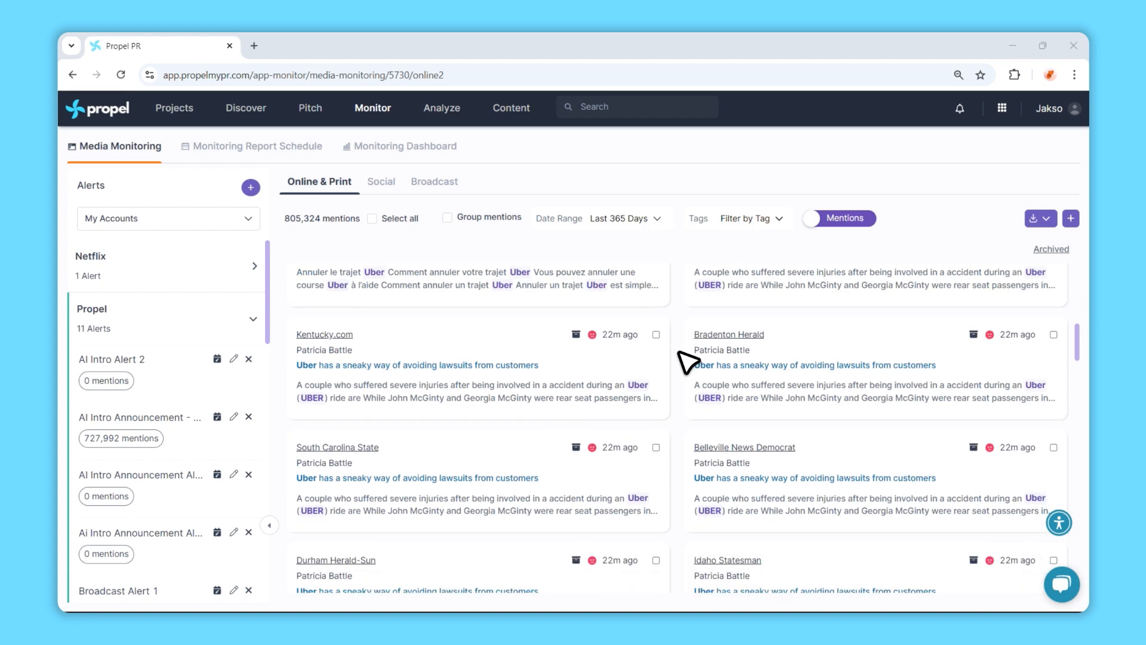
pyautogui.scroll(-6, 688, 361)
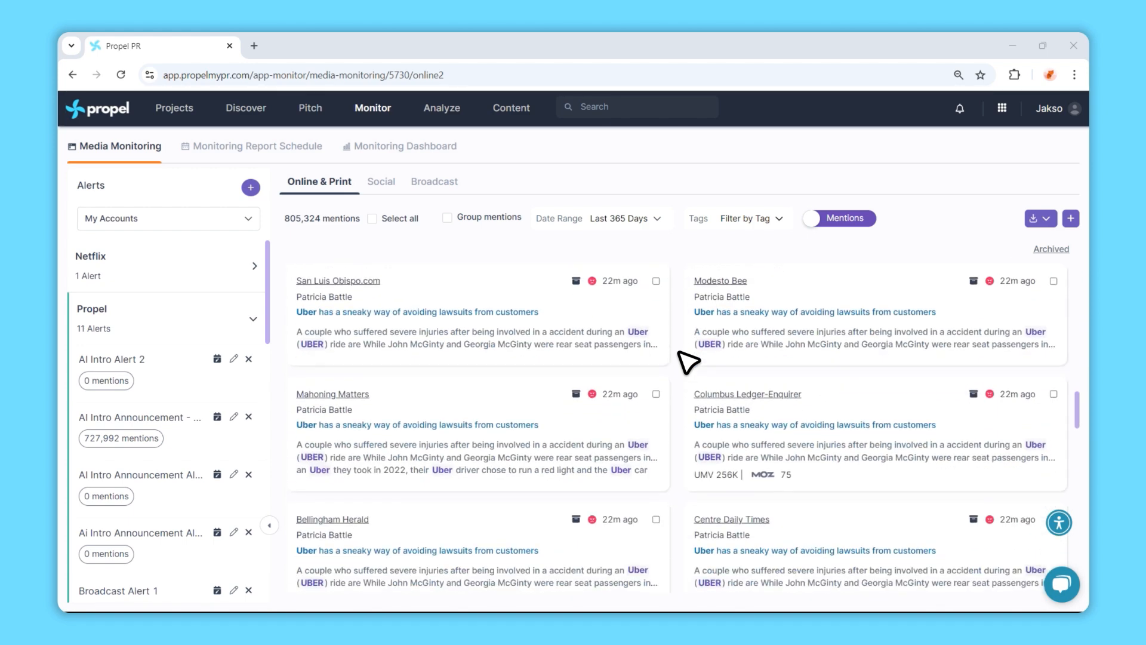